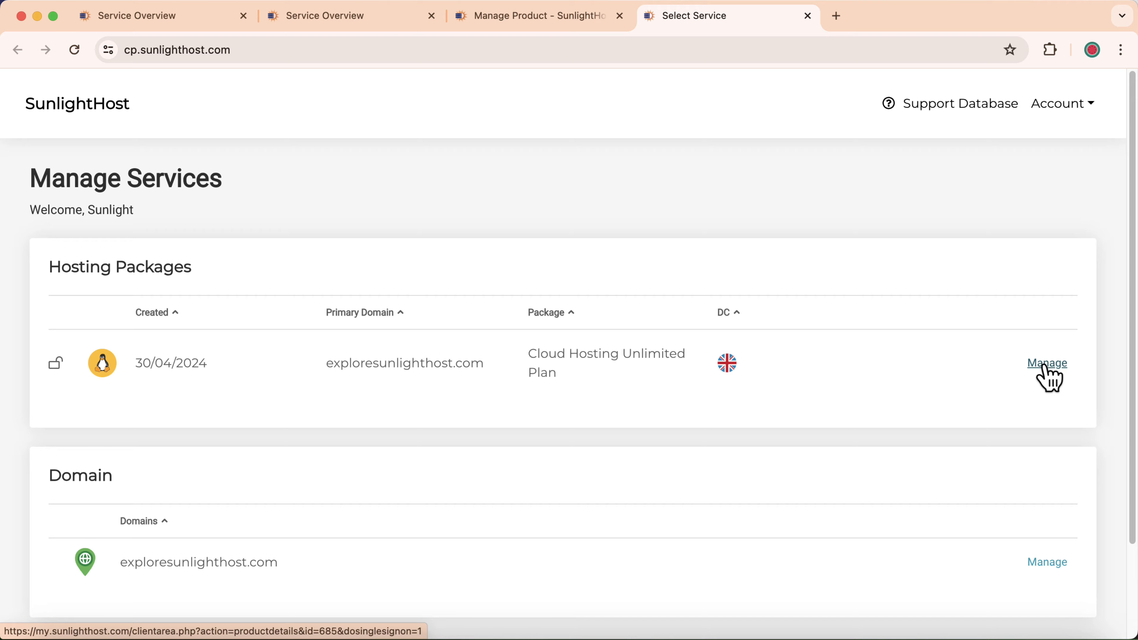
# Open the Edge Caching settings of the exploresunlighthost.com hosting package
pyautogui.click(1046, 363)
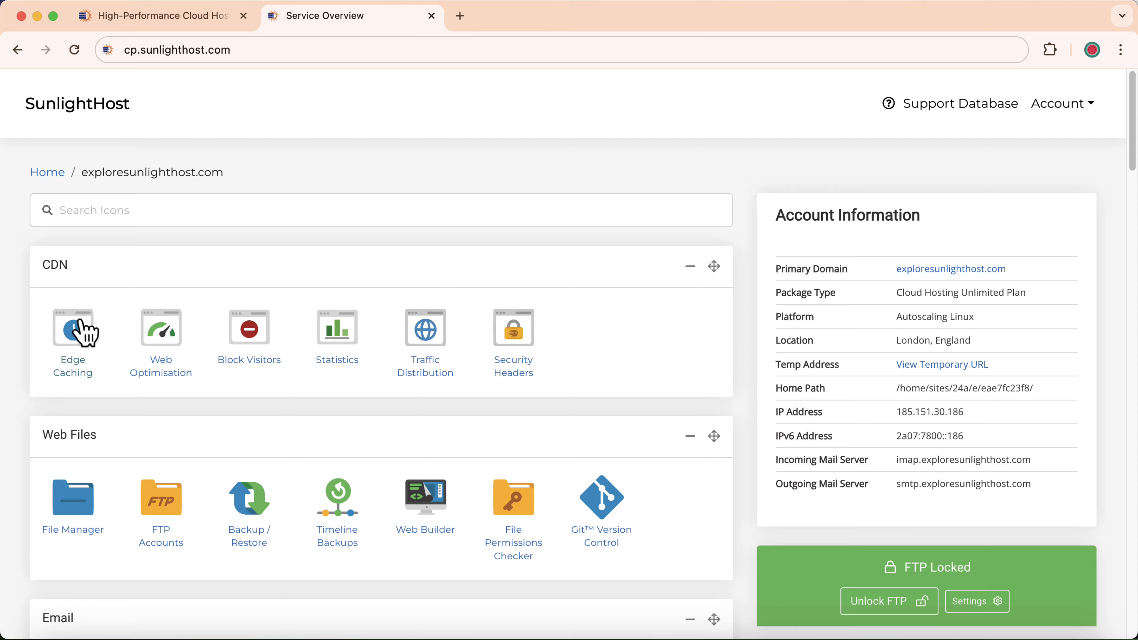
pyautogui.click(81, 343)
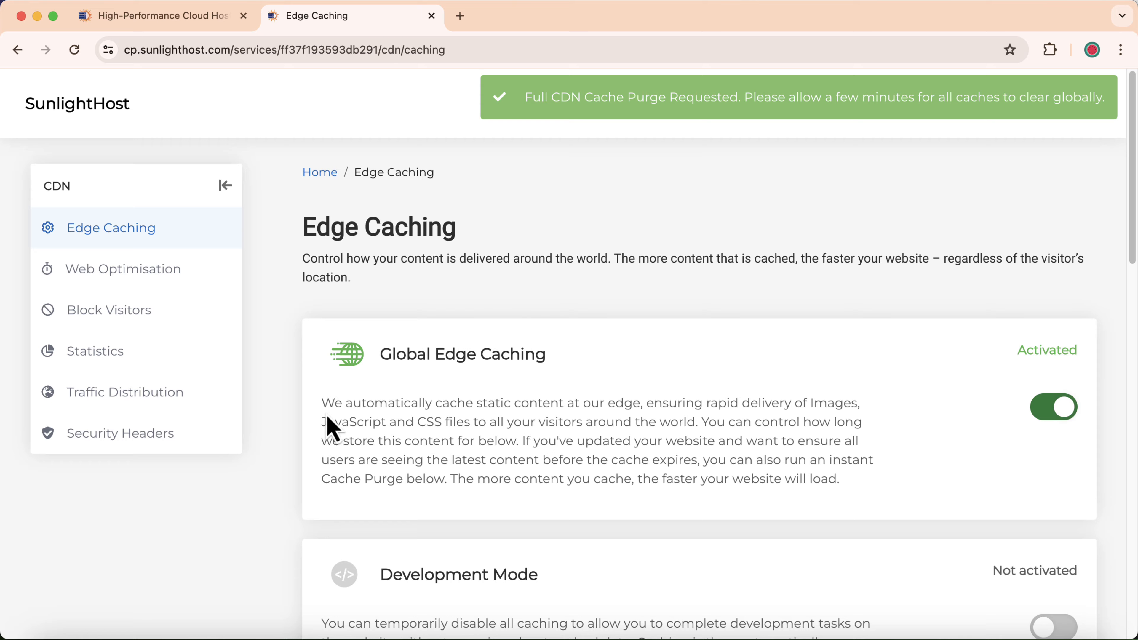
pyautogui.moveTo(319, 403); pyautogui.dragTo(701, 419)
pyautogui.click(632, 374)
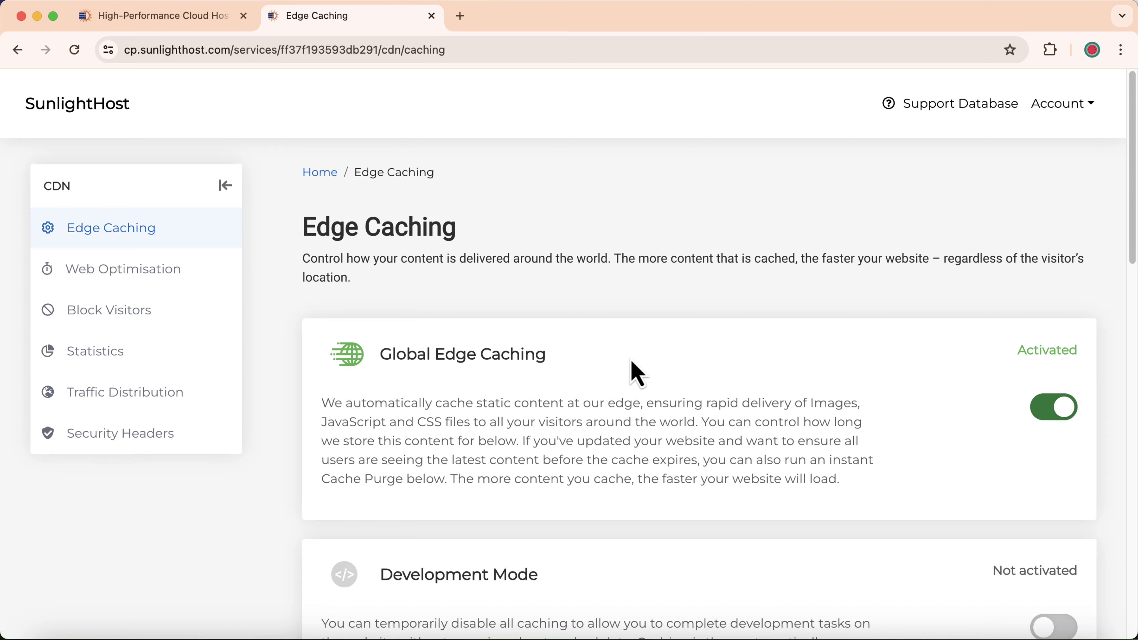
# Examine the Custom Cache Settings and the storage durations offered for the Image Cache
pyautogui.scroll(-9, 634, 374)
pyautogui.scroll(-7, 631, 359)
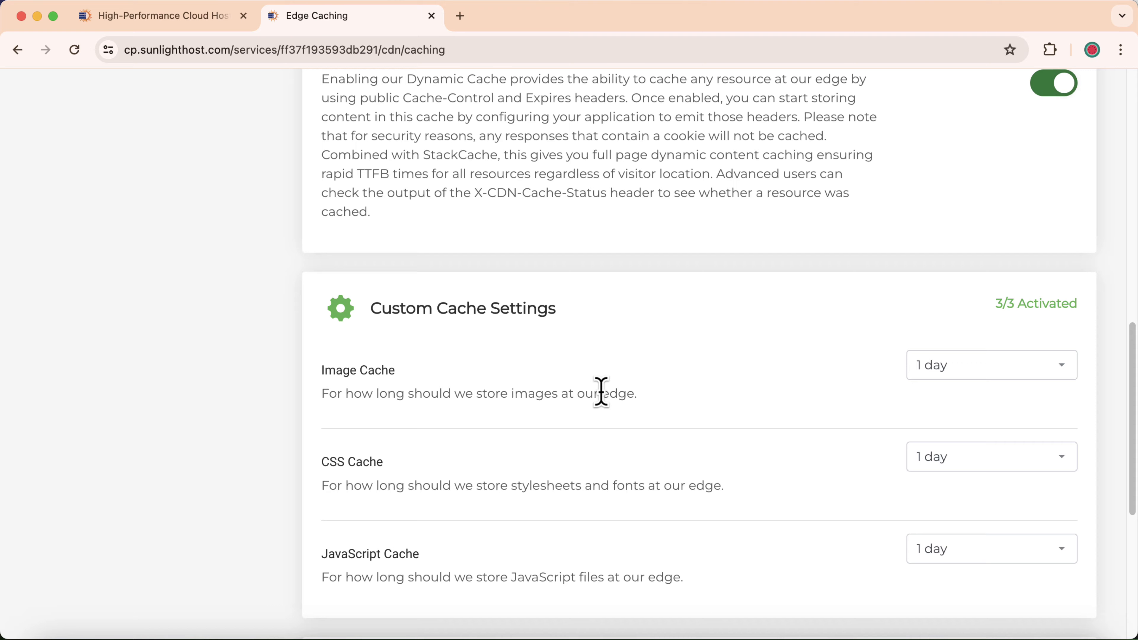
pyautogui.click(987, 367)
pyautogui.click(803, 356)
# Purge everything from the site's CDN cache
pyautogui.scroll(-6, 709, 372)
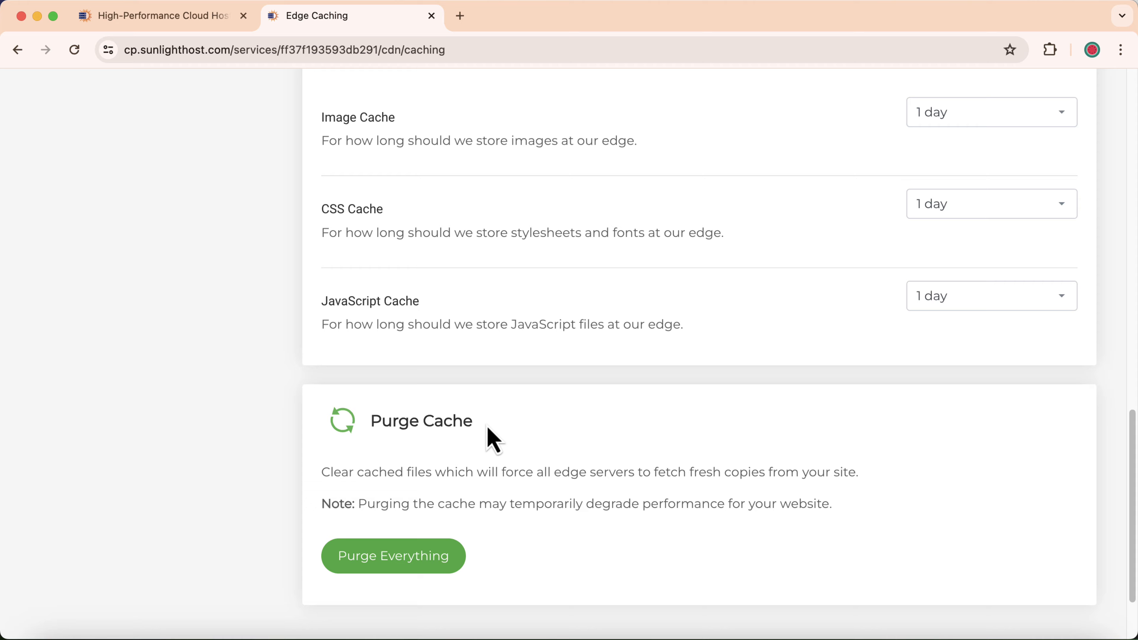
pyautogui.click(410, 565)
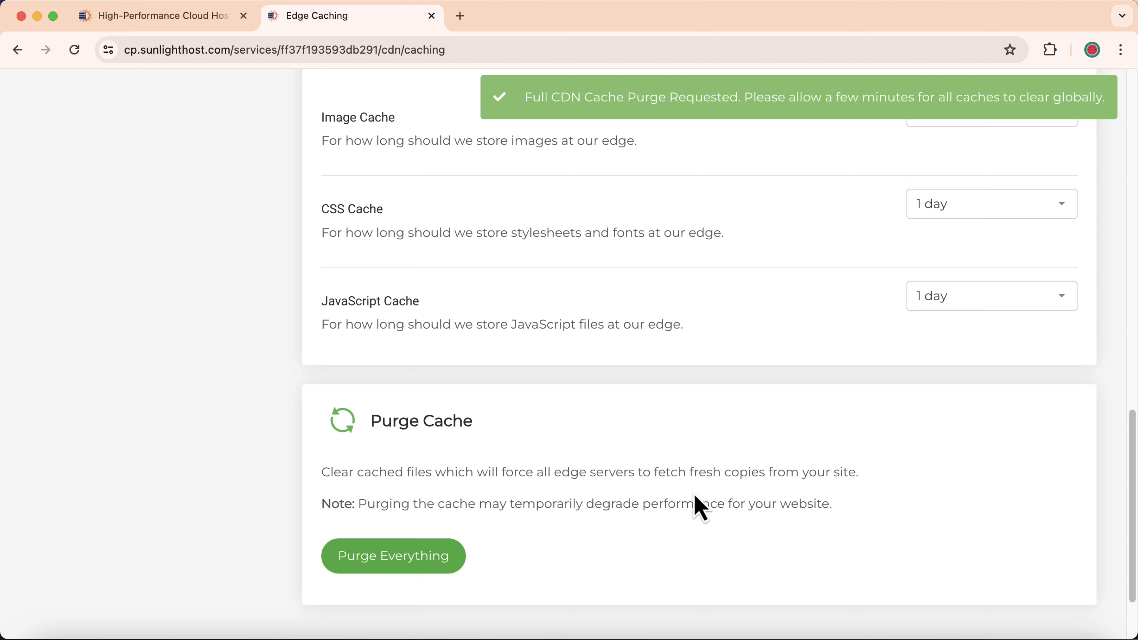
pyautogui.scroll(-3, 680, 493)
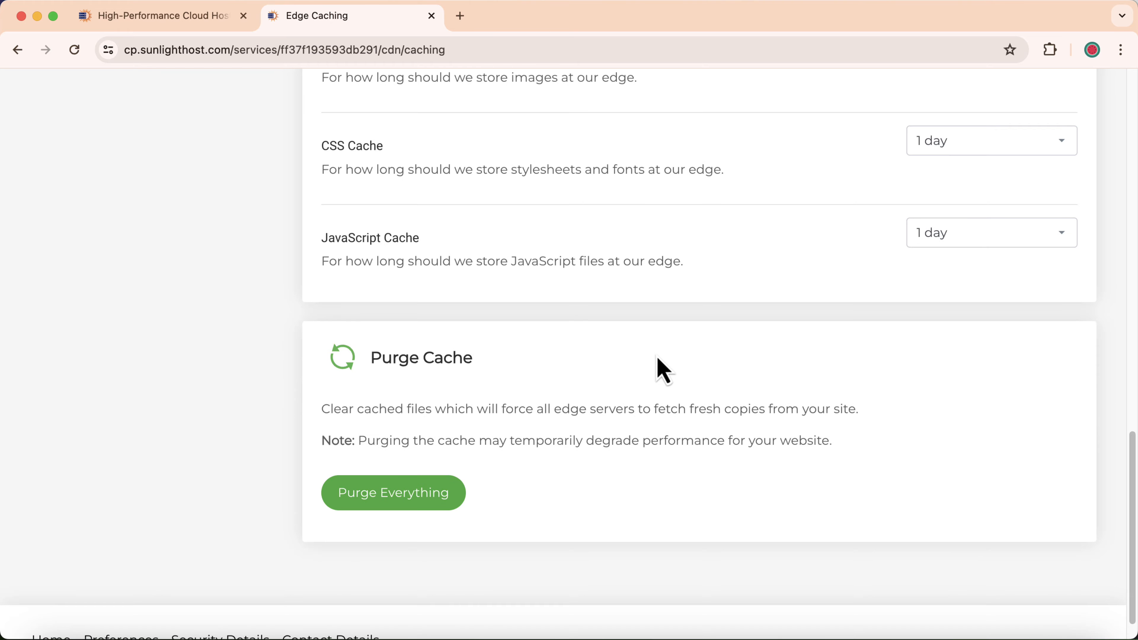
# Activate Development Mode for the site to temporarily disable all edge caching
pyautogui.scroll(15, 750, 385)
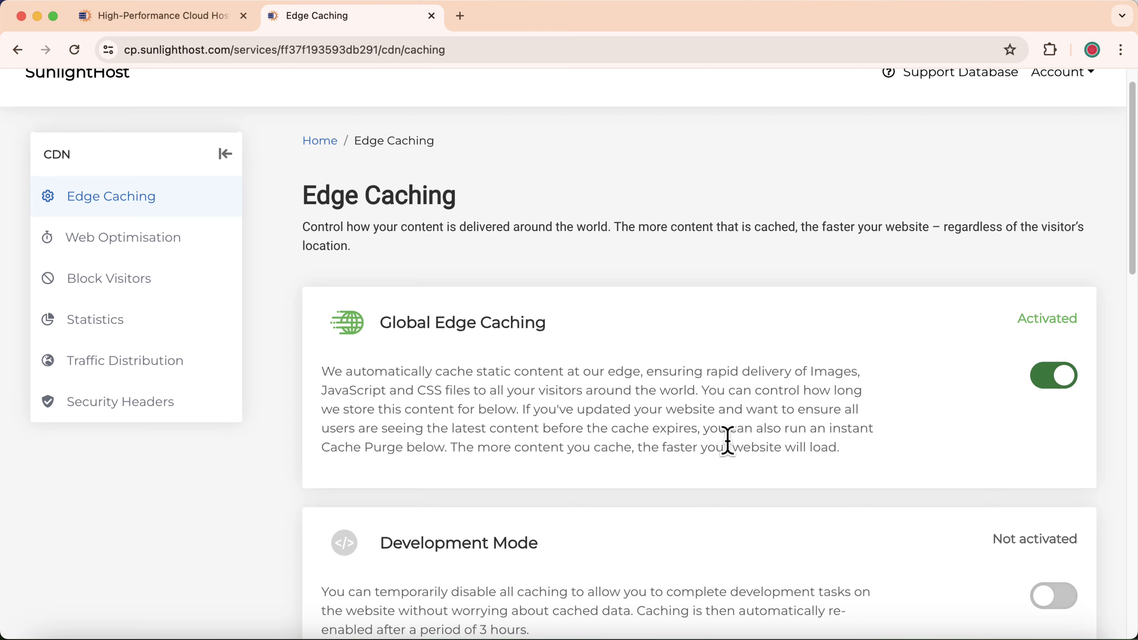
pyautogui.scroll(-3, 733, 457)
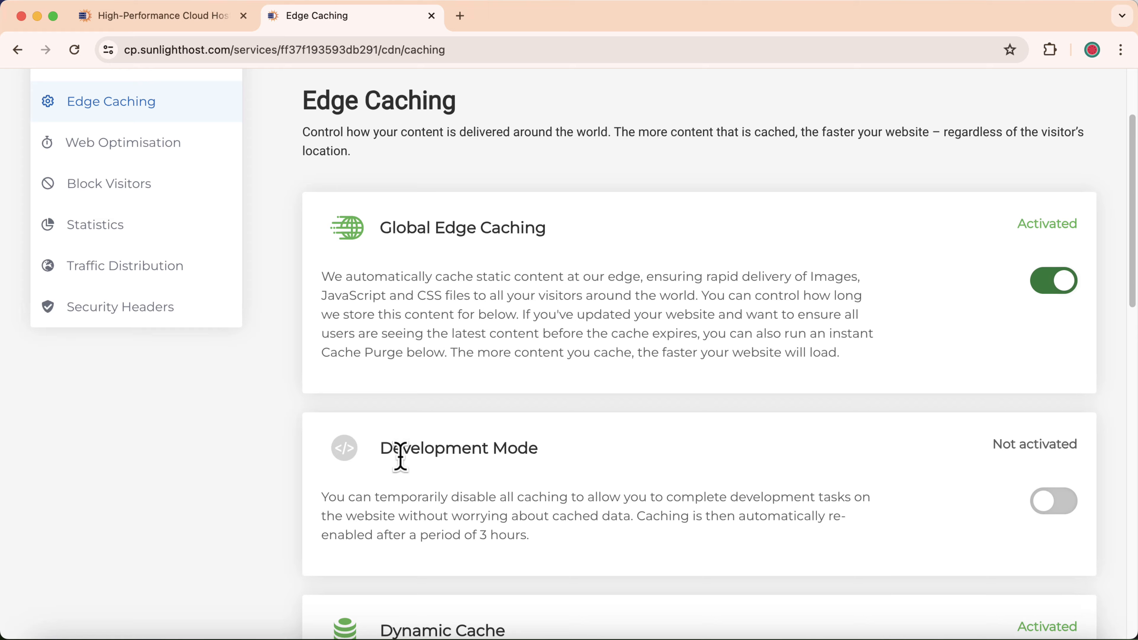
pyautogui.scroll(2, 667, 417)
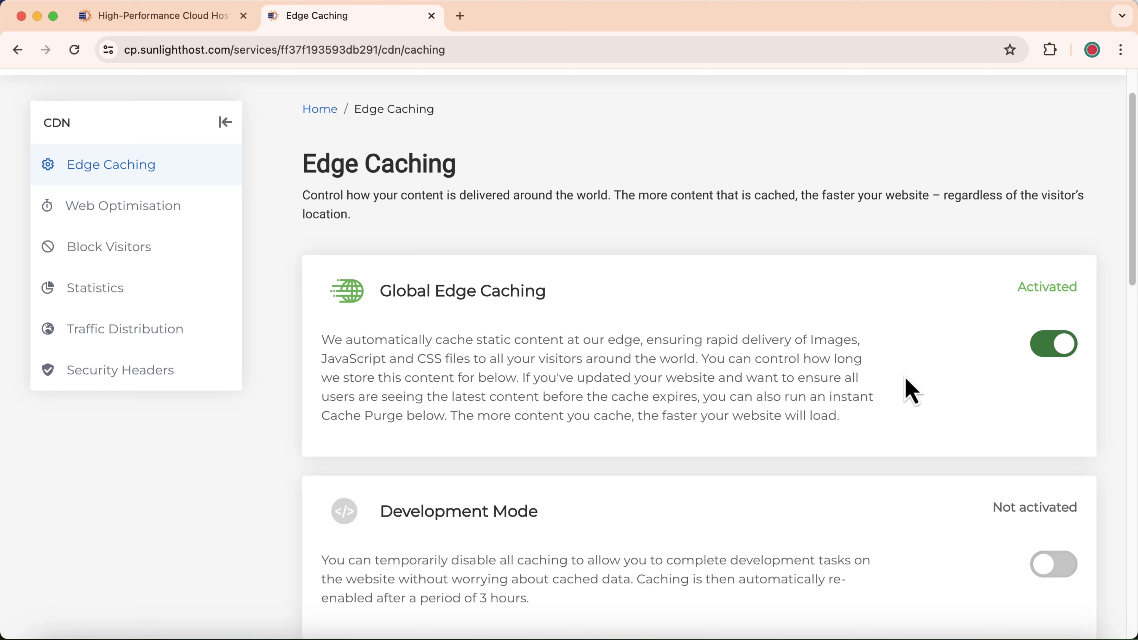
pyautogui.scroll(-2, 582, 495)
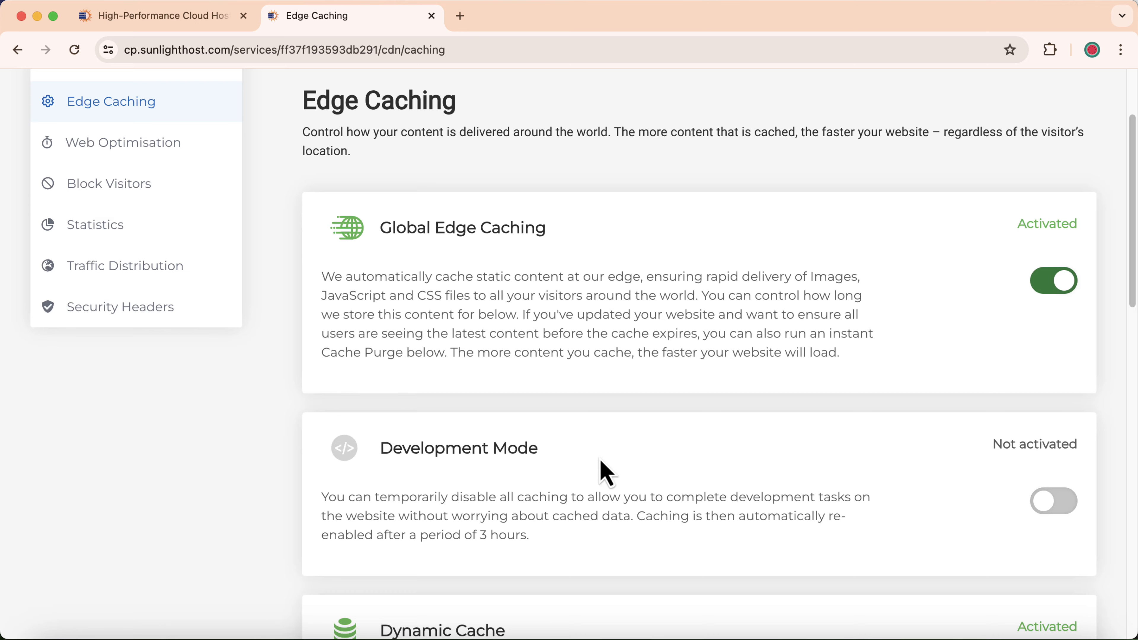
pyautogui.click(1066, 504)
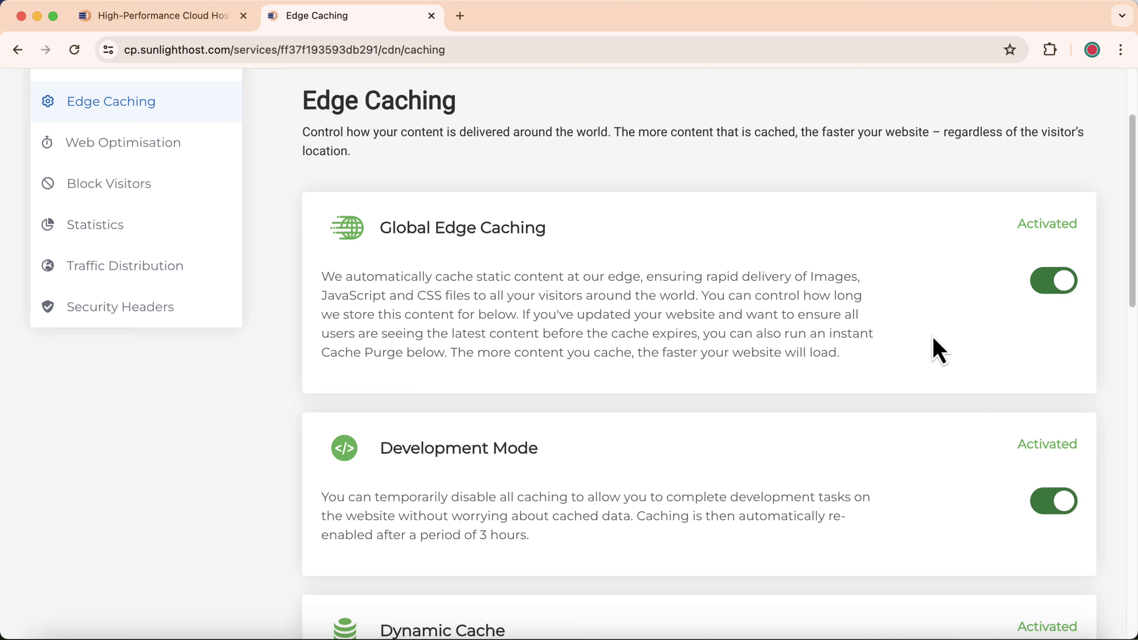
# Run a full CDN cache purge again with Development Mode on
pyautogui.scroll(-2, 938, 351)
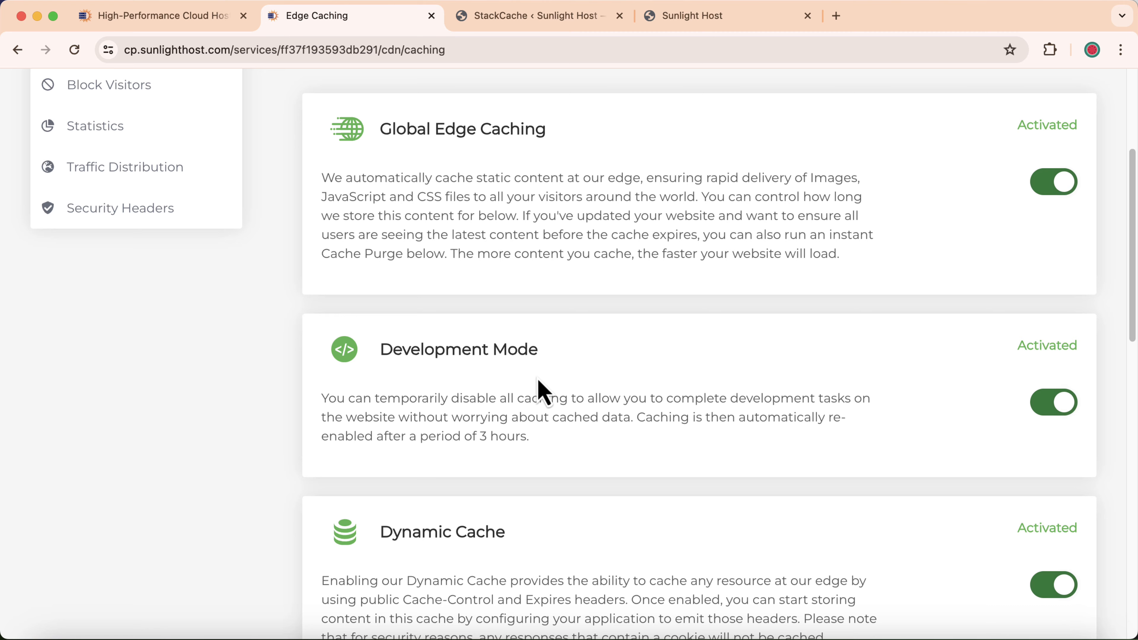
pyautogui.scroll(-15, 556, 310)
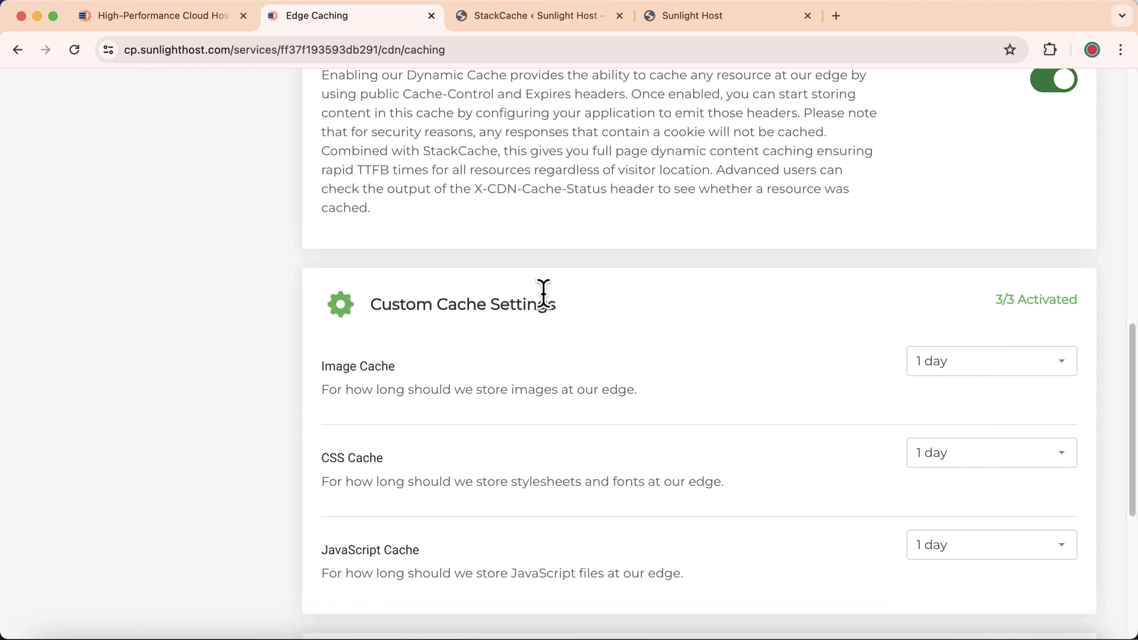
pyautogui.scroll(-3, 437, 493)
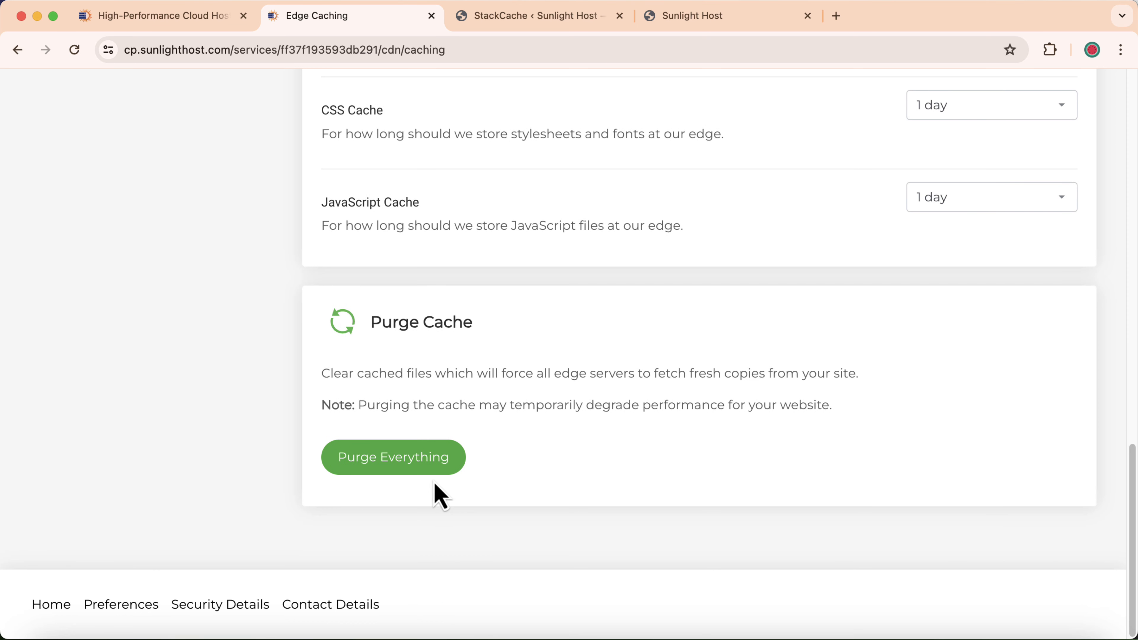
pyautogui.click(394, 466)
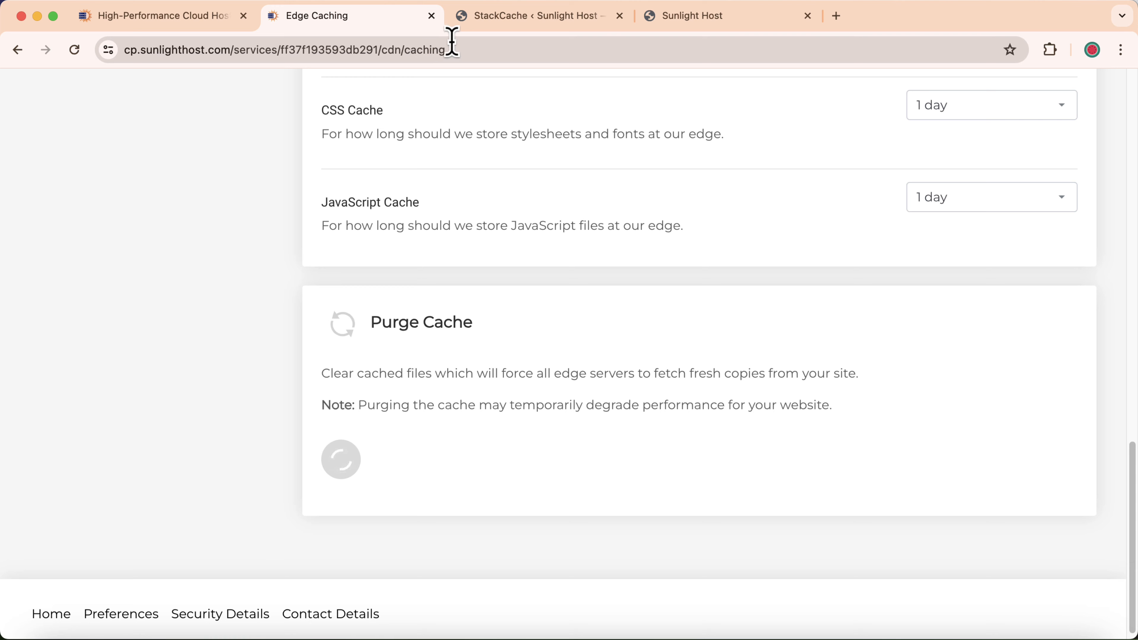
# Switch to the site's WordPress admin, reload the StackCache plugin page and purge the entire cache from there
pyautogui.click(537, 18)
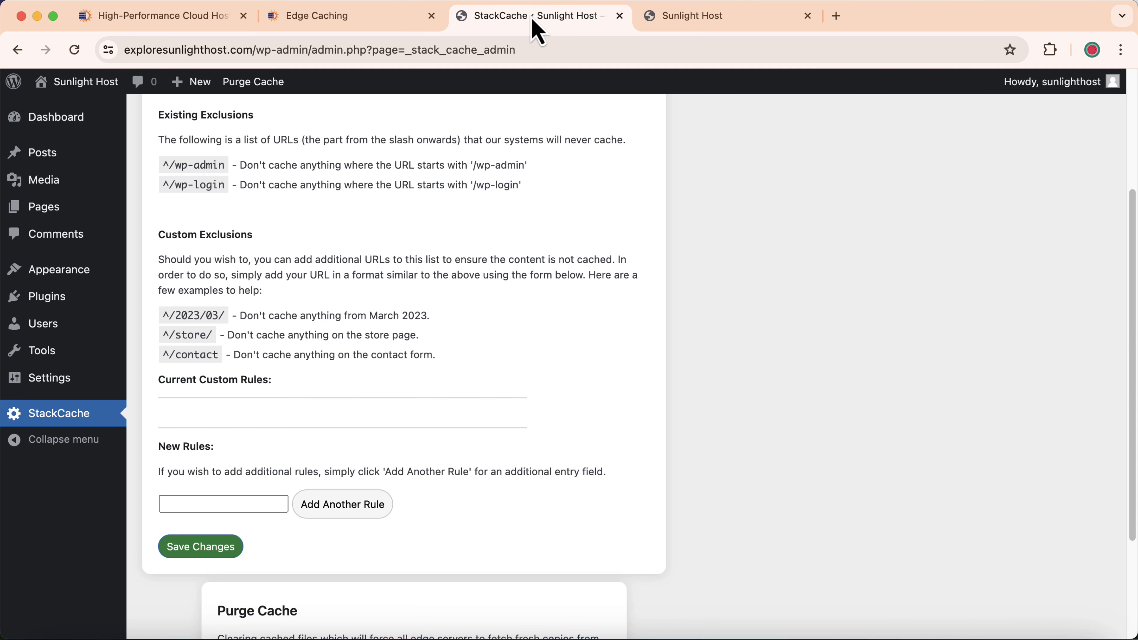
pyautogui.click(55, 423)
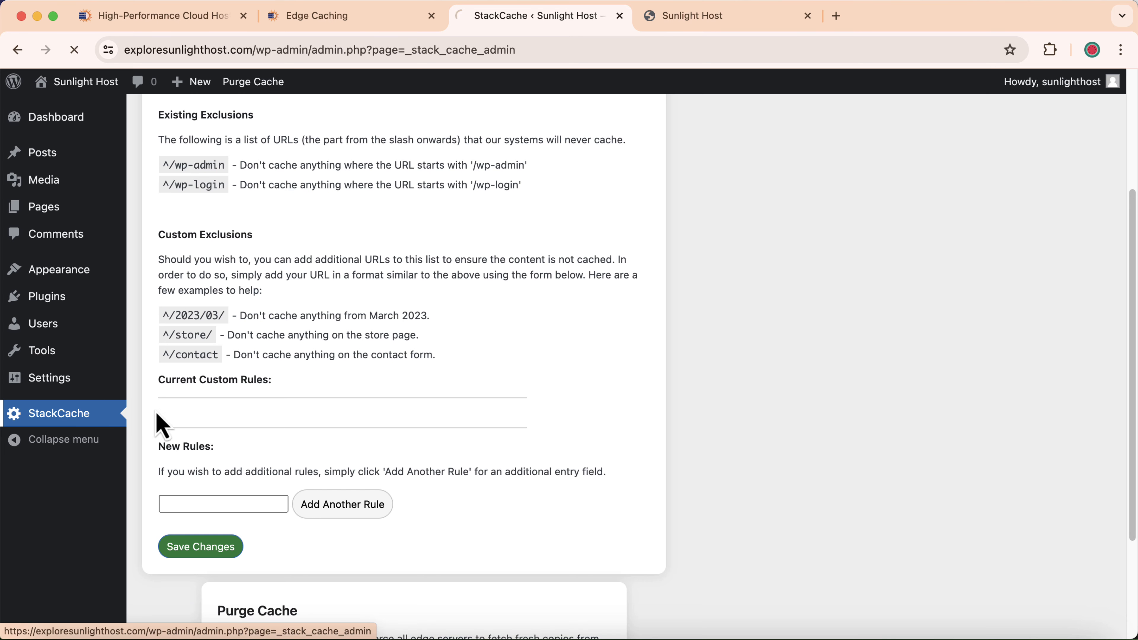
pyautogui.scroll(-13, 324, 401)
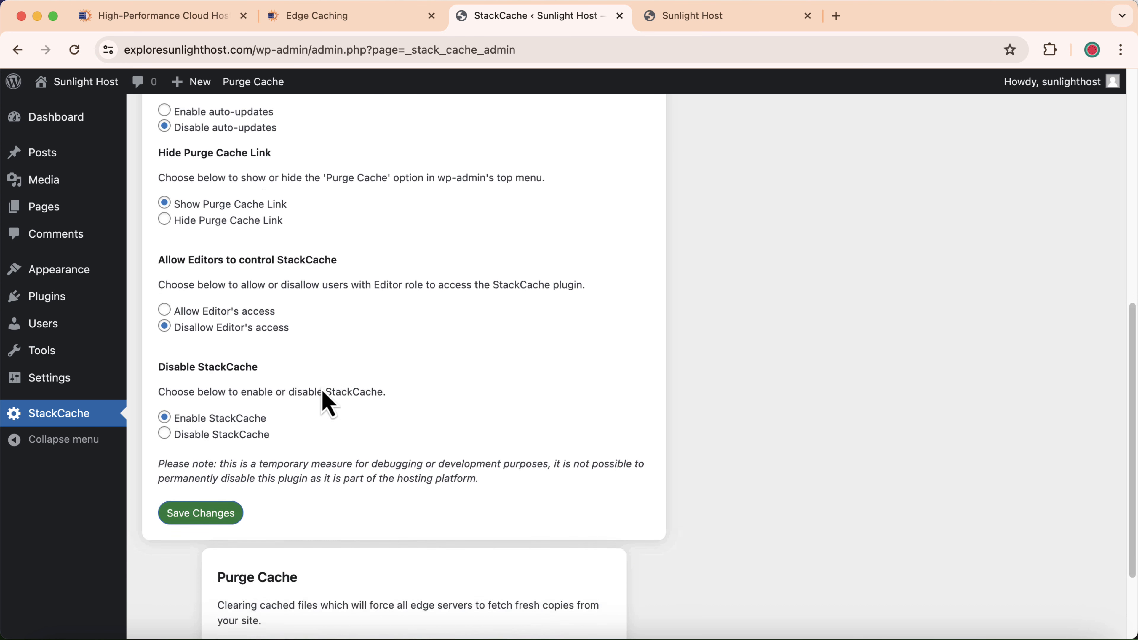
pyautogui.click(258, 558)
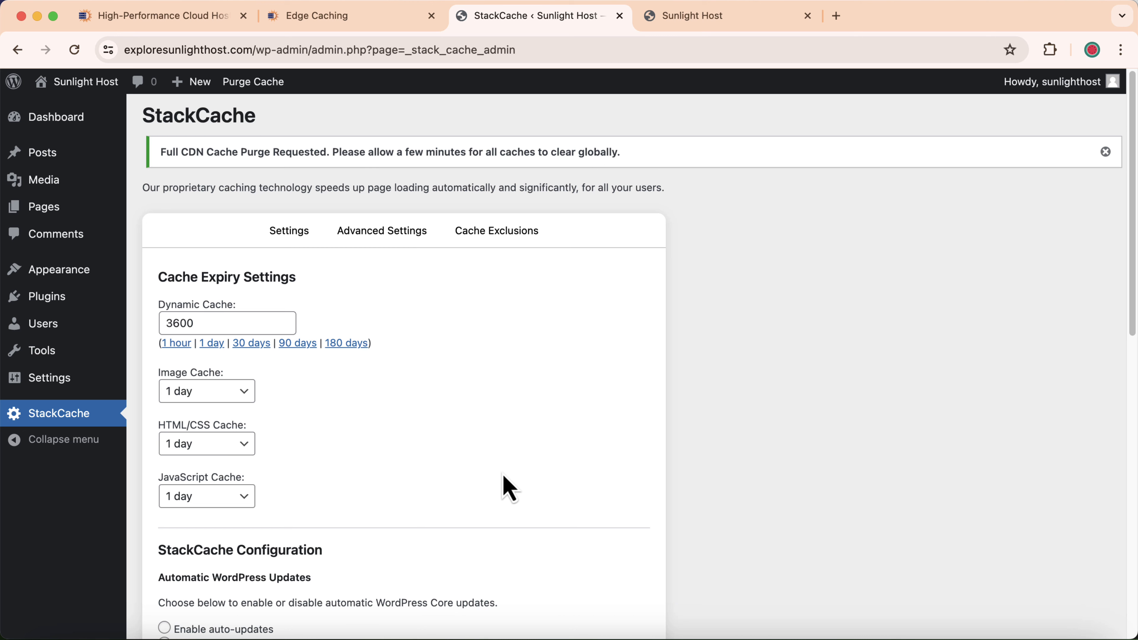
# Open Chrome's browsing history and bring up its options for clearing browsing data
pyautogui.click(1121, 50)
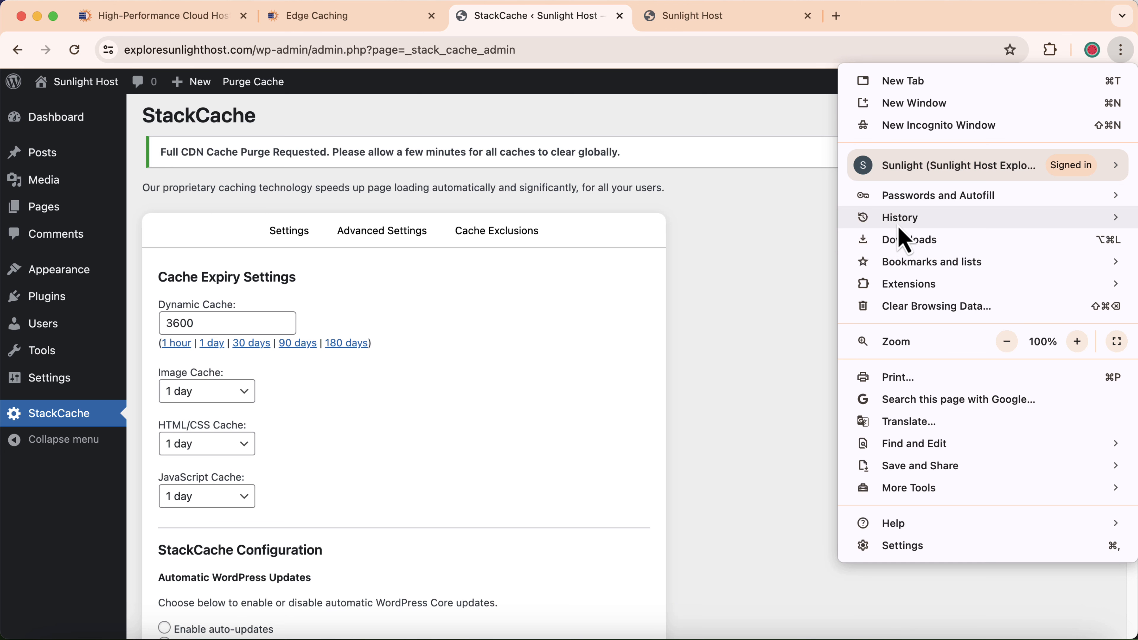
pyautogui.moveTo(900, 227)
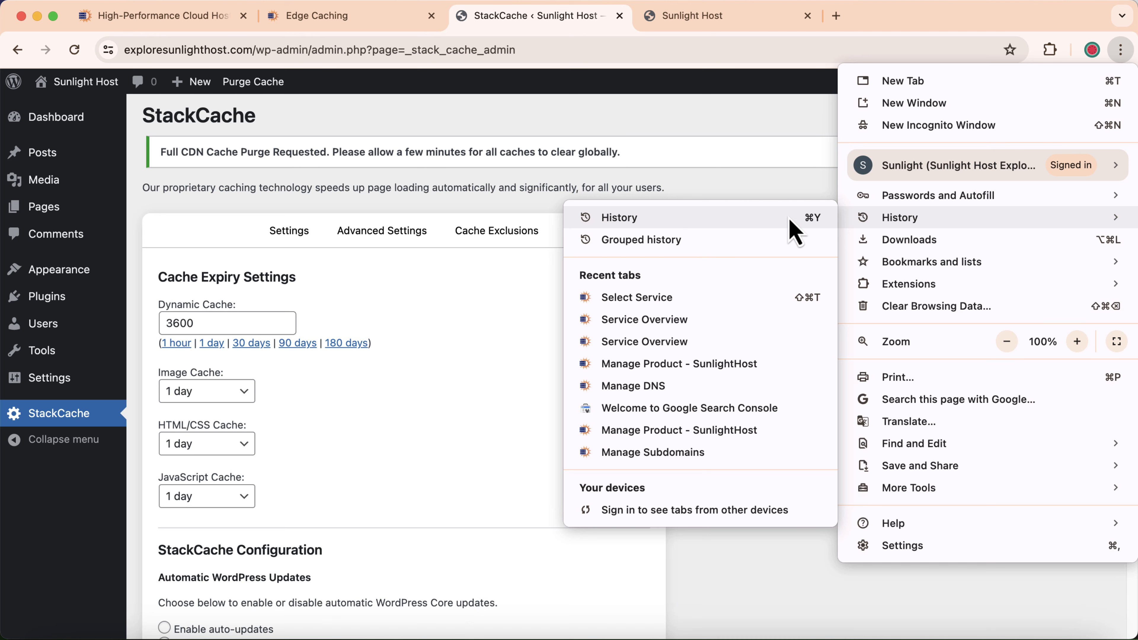
pyautogui.click(808, 219)
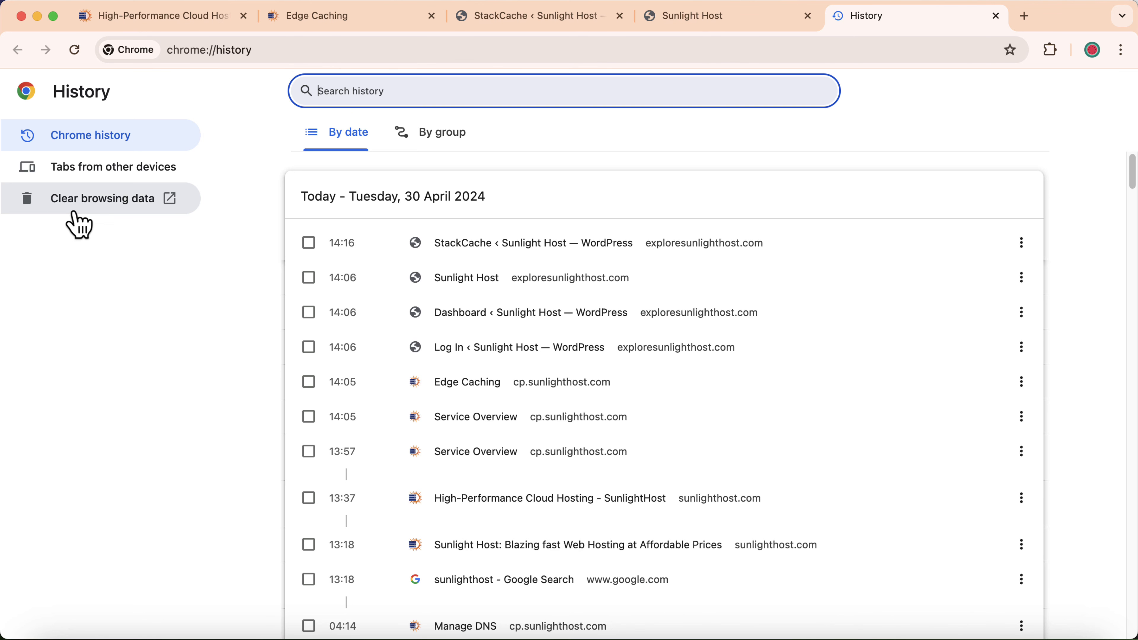
pyautogui.click(129, 210)
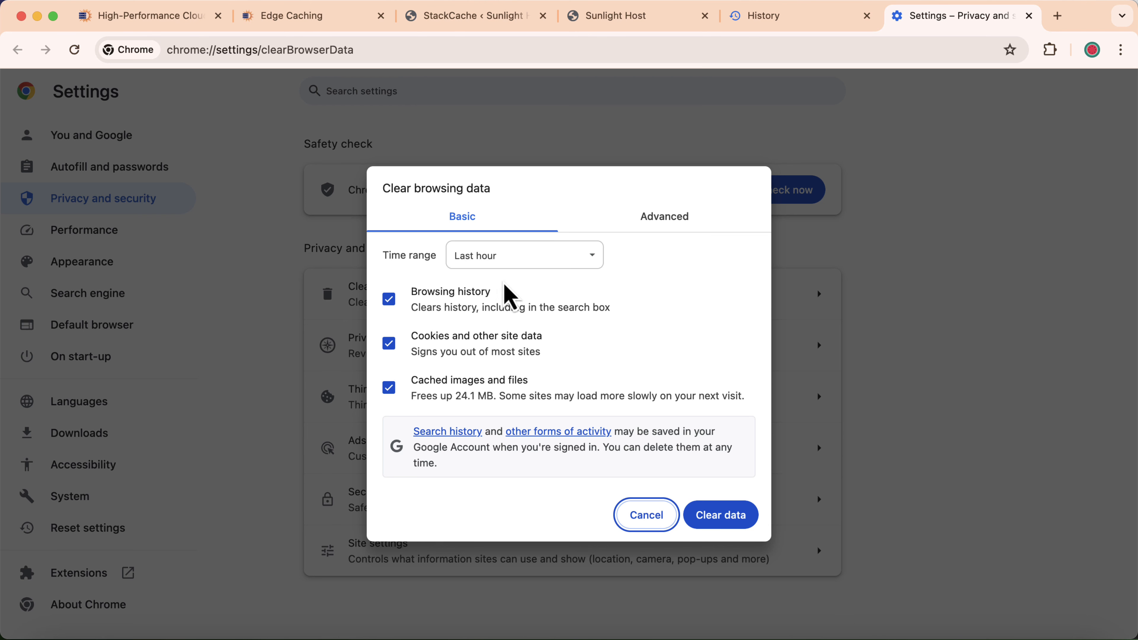
# Set the advanced data clearing to the All time range with Site settings included, and cancel without clearing
pyautogui.click(667, 220)
pyautogui.click(520, 258)
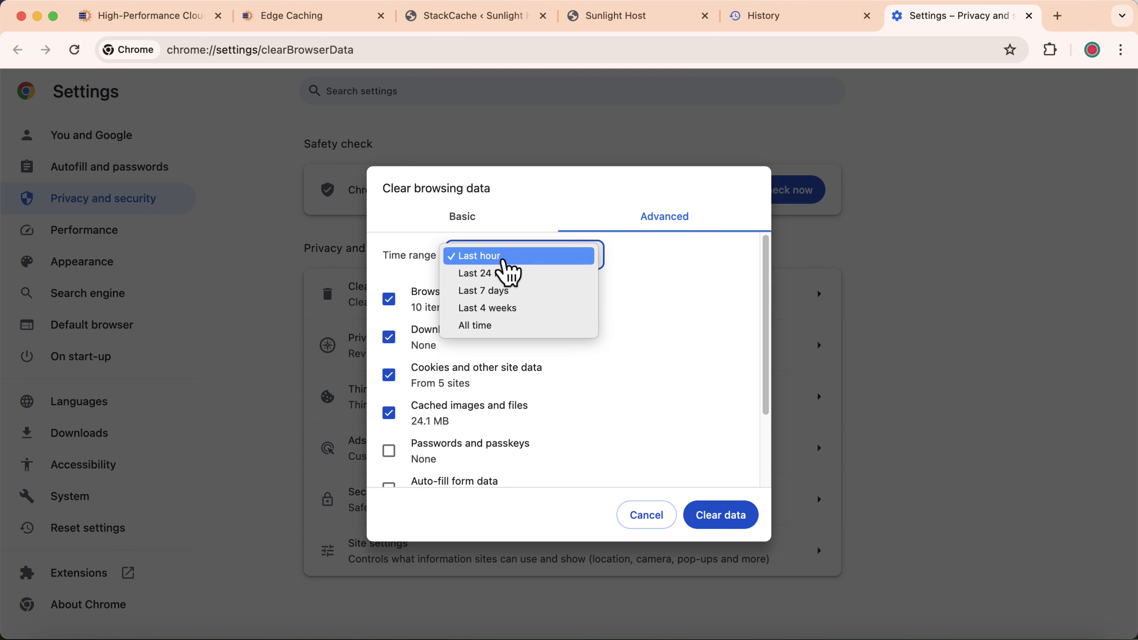
pyautogui.click(490, 327)
pyautogui.scroll(-3, 441, 397)
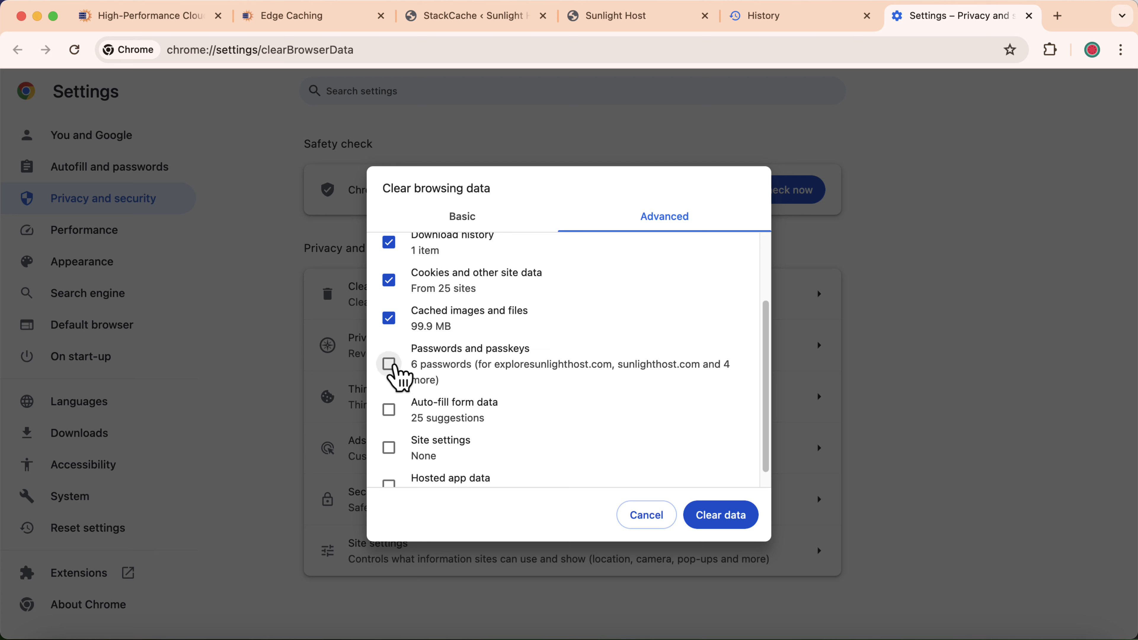
pyautogui.click(389, 447)
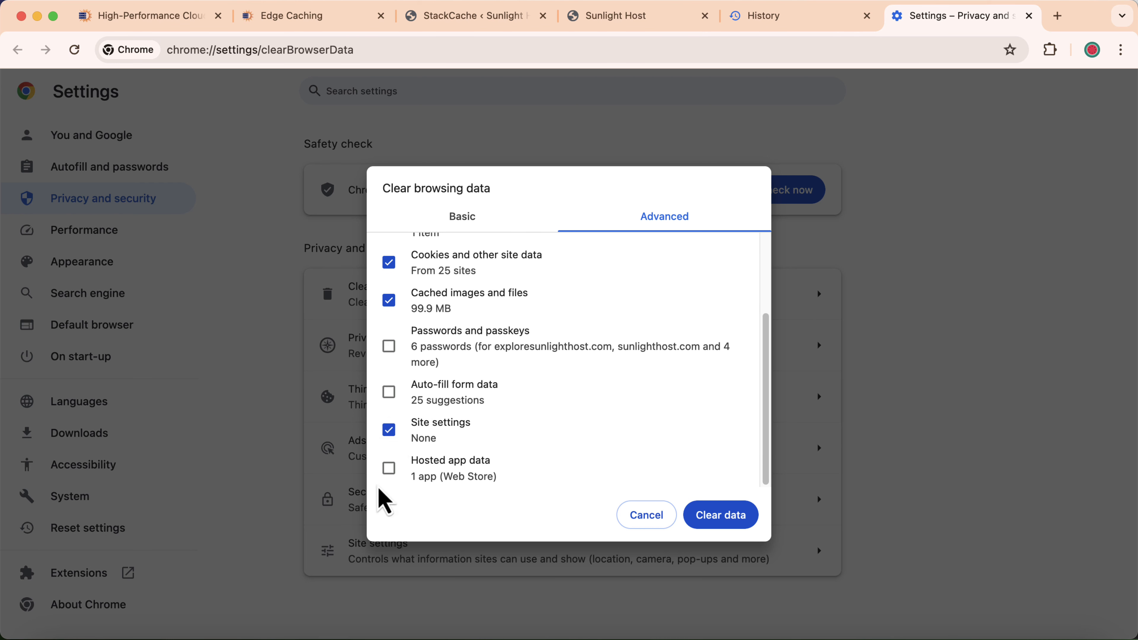
pyautogui.click(389, 482)
pyautogui.scroll(3, 551, 446)
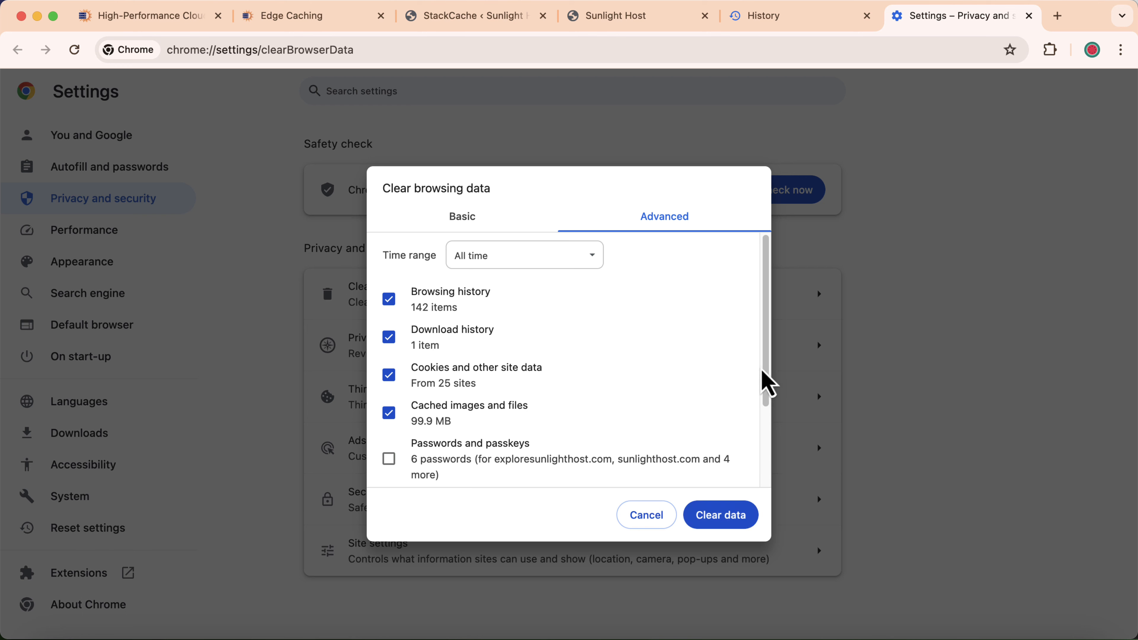
pyautogui.click(668, 522)
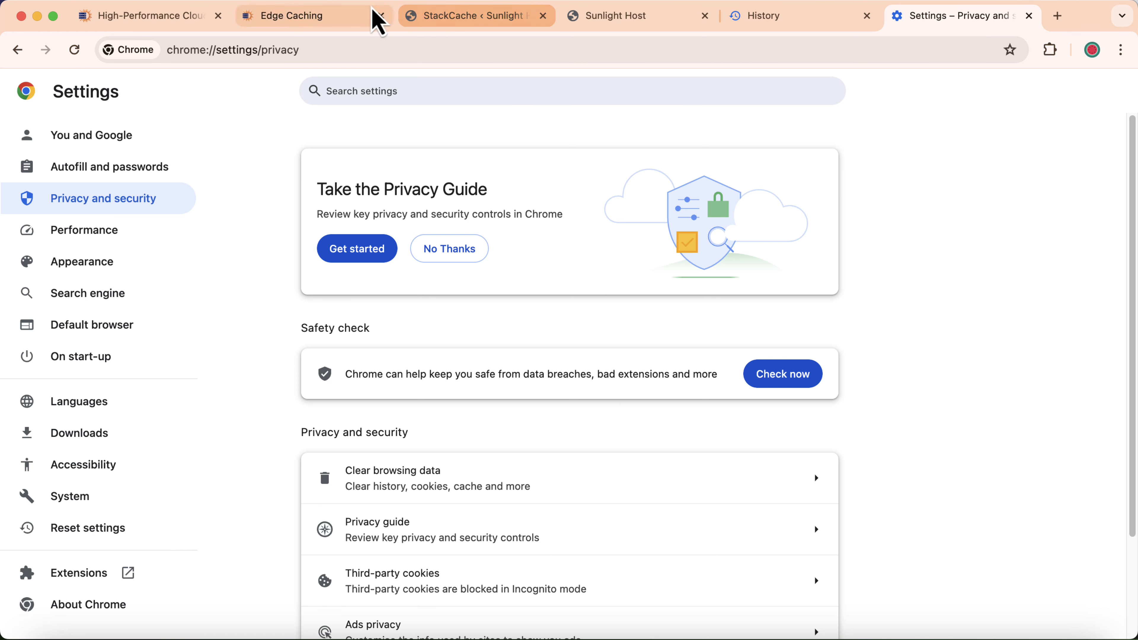